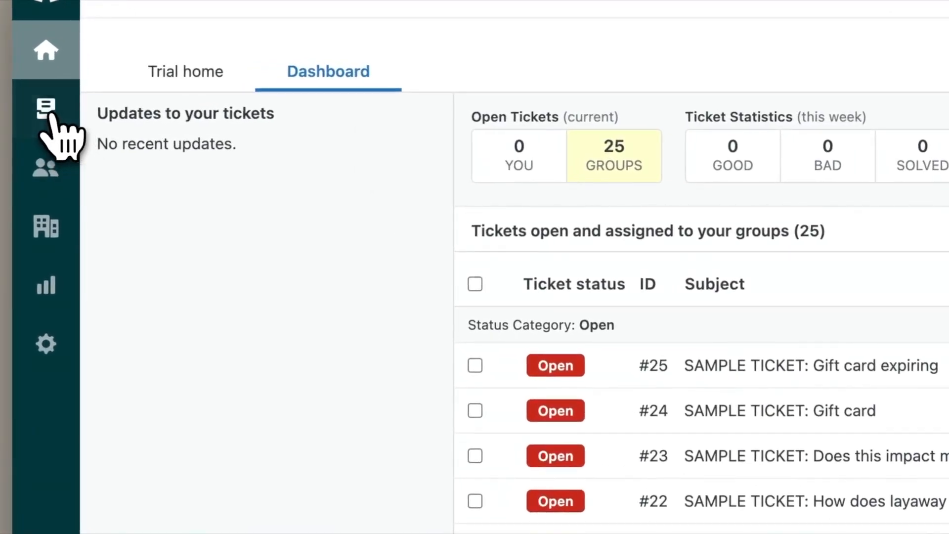
- Browse the Recently updated and group unsolved views, then settle on All unsolved tickets
click(48, 112)
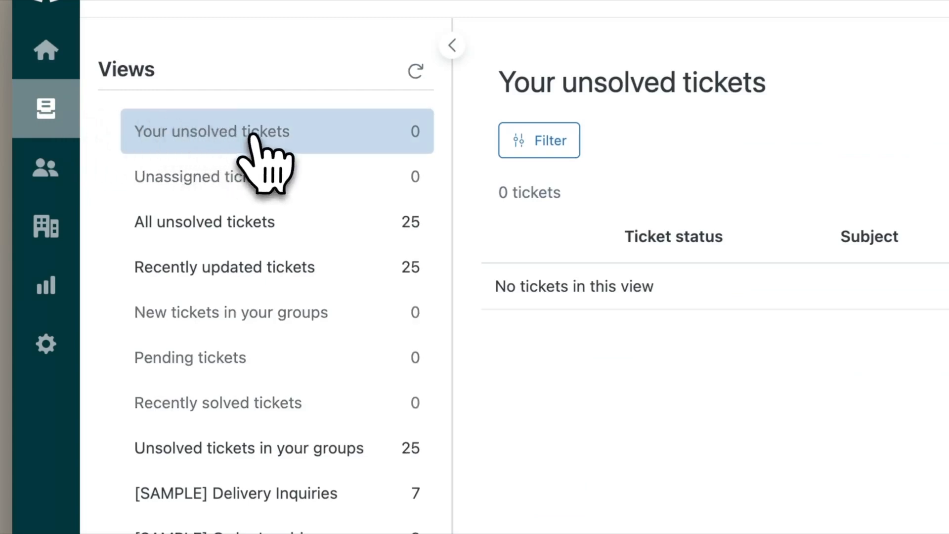
click(286, 226)
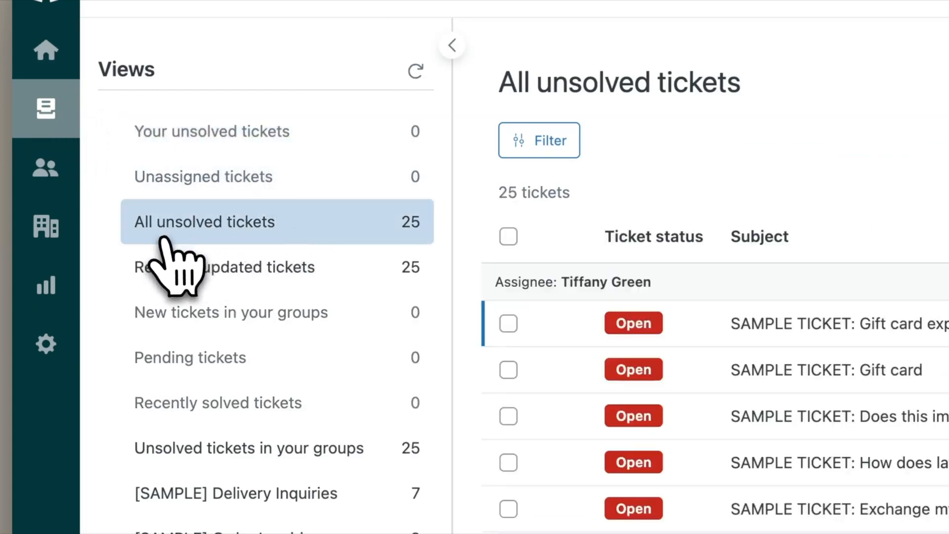
click(275, 270)
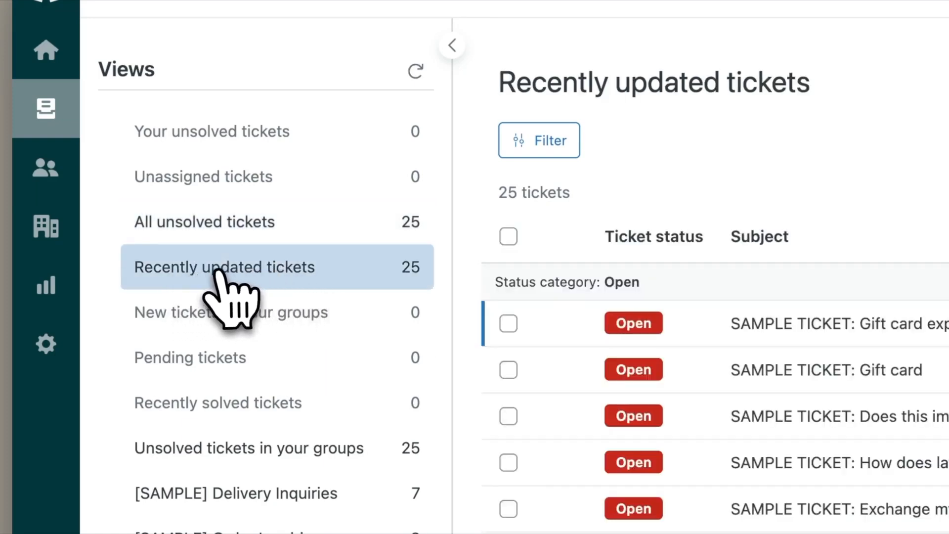
click(278, 397)
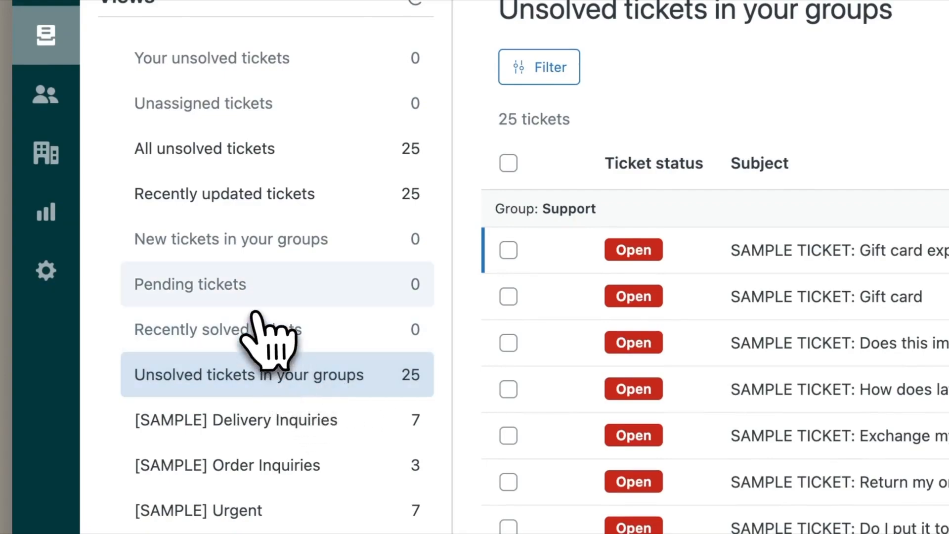
click(314, 158)
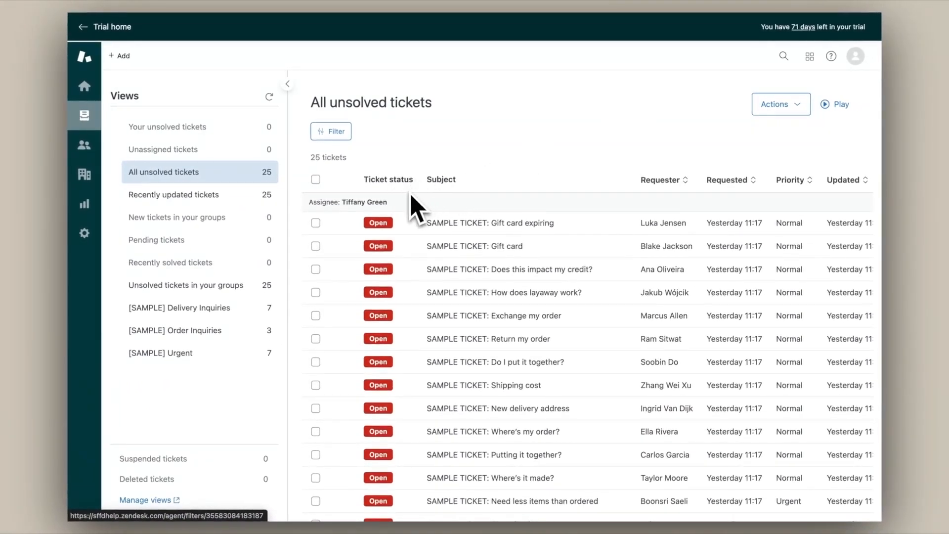
- Play the All unsolved tickets view to open ticket #25, Gift card expiring
mouse_move(530, 273)
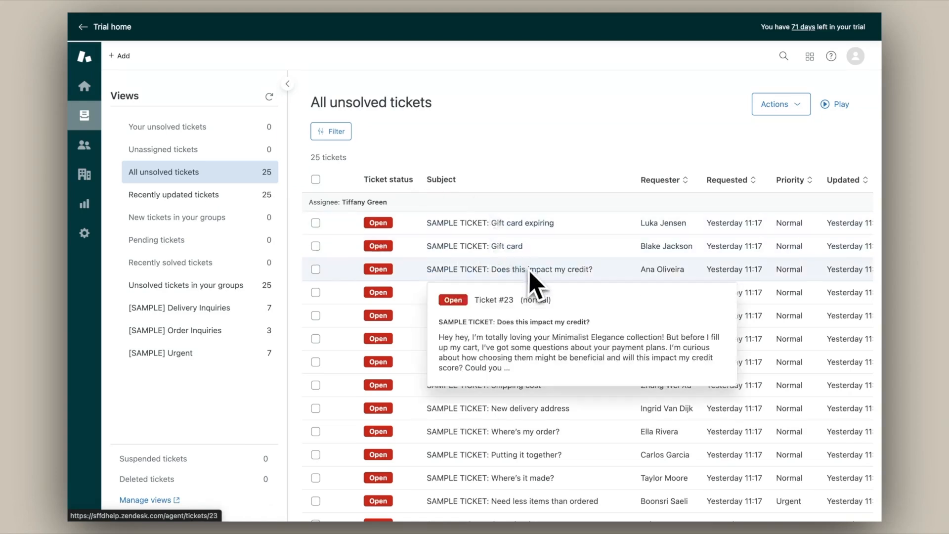
click(839, 113)
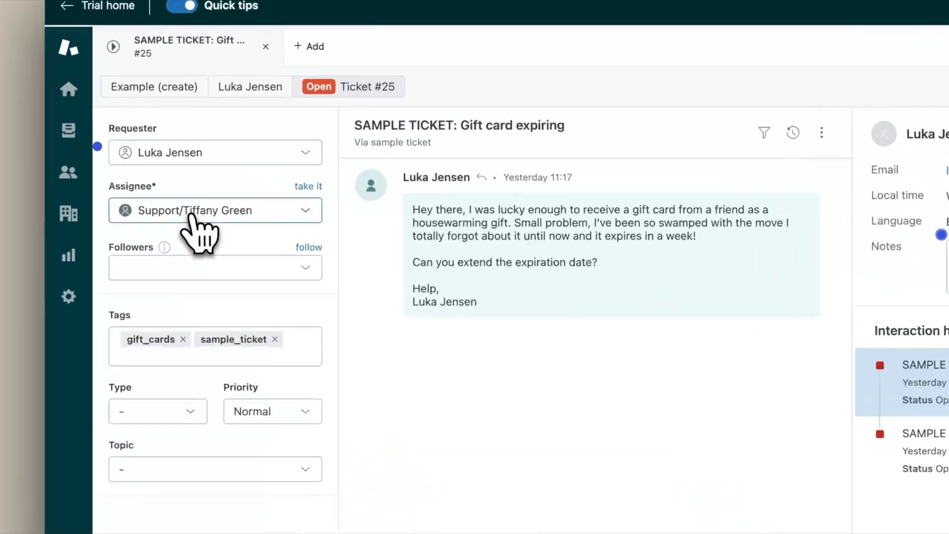
- Reassign ticket #25 to the new Support group agent by entering their name as Assignee
click(192, 213)
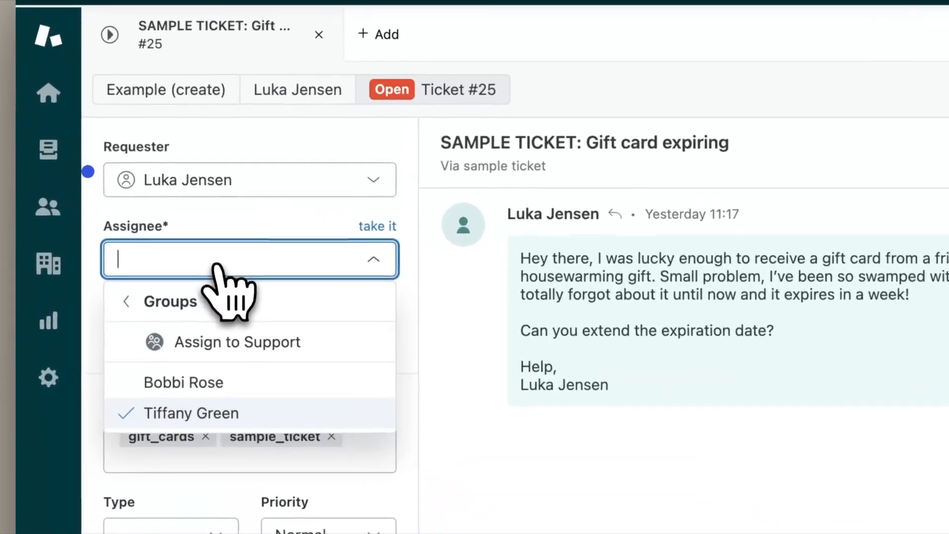
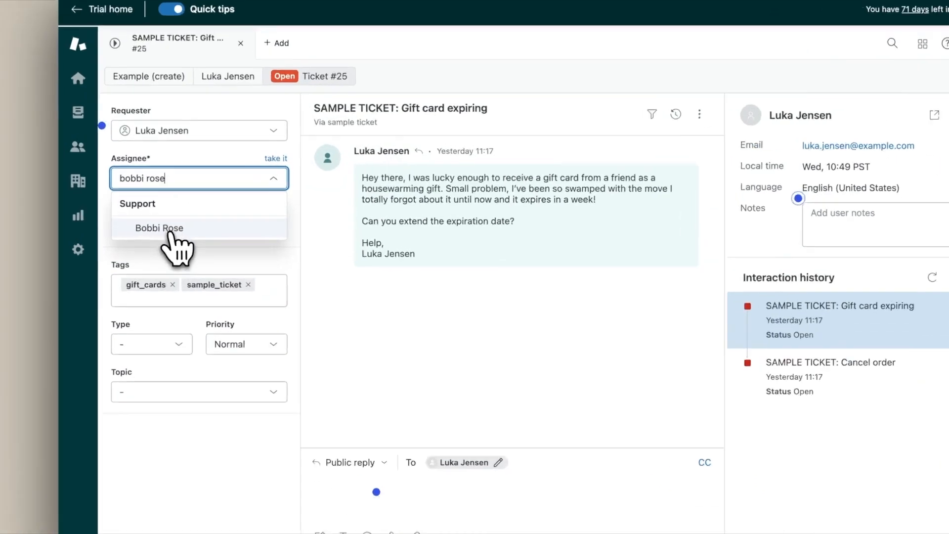
click(170, 216)
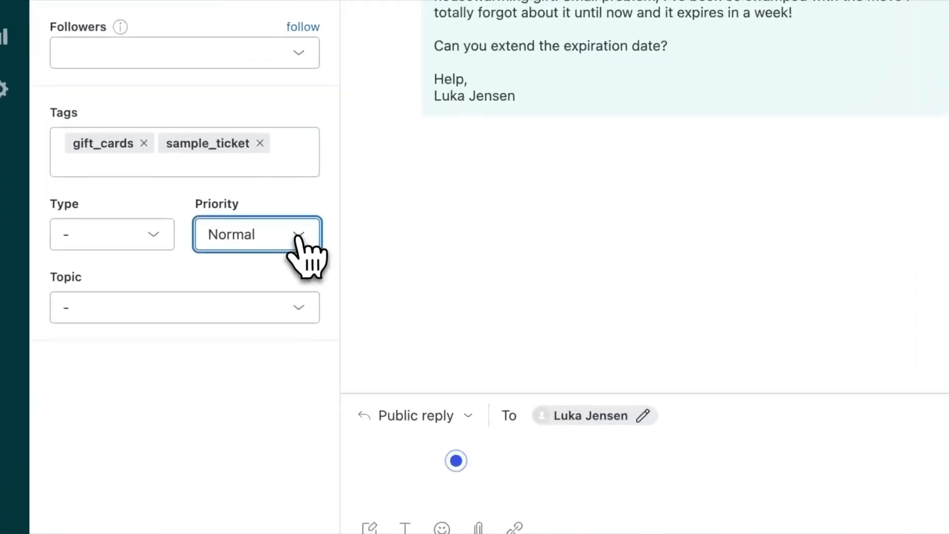
click(249, 317)
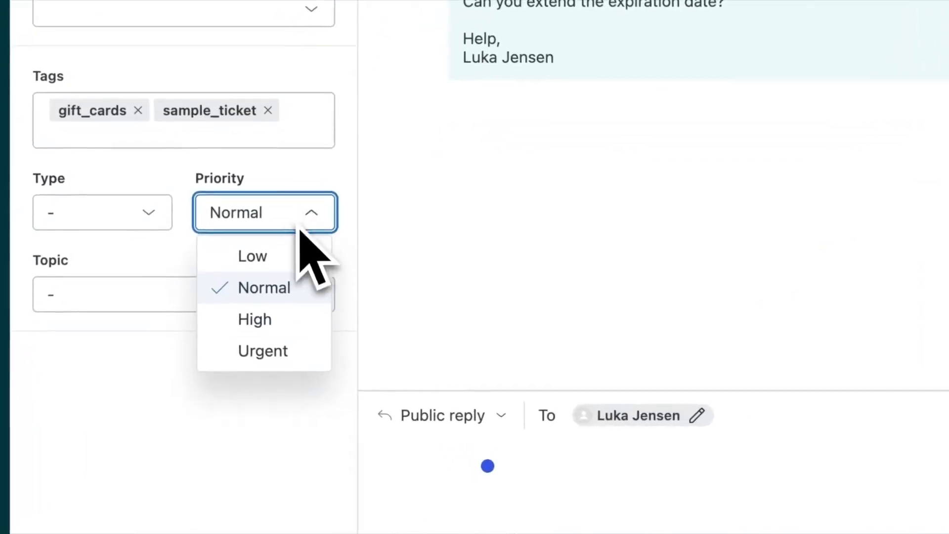
click(272, 323)
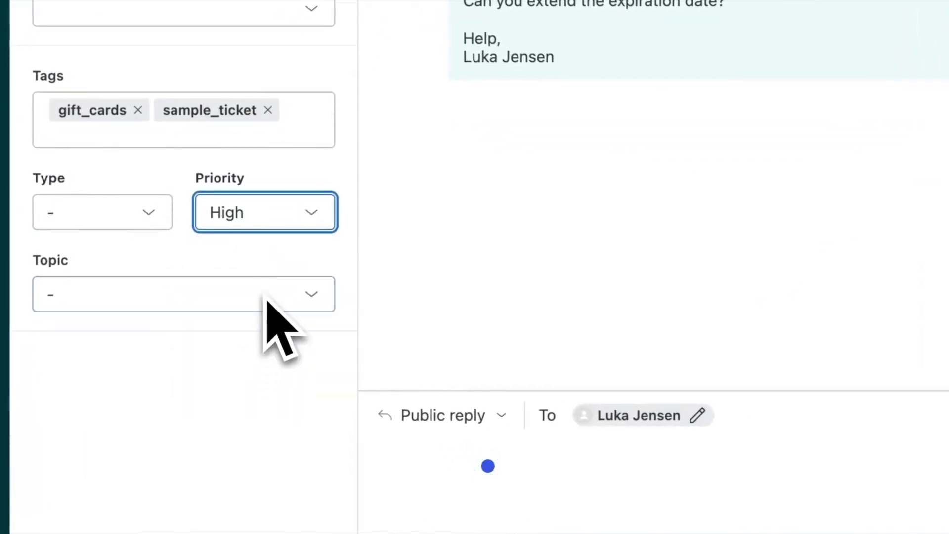
click(304, 225)
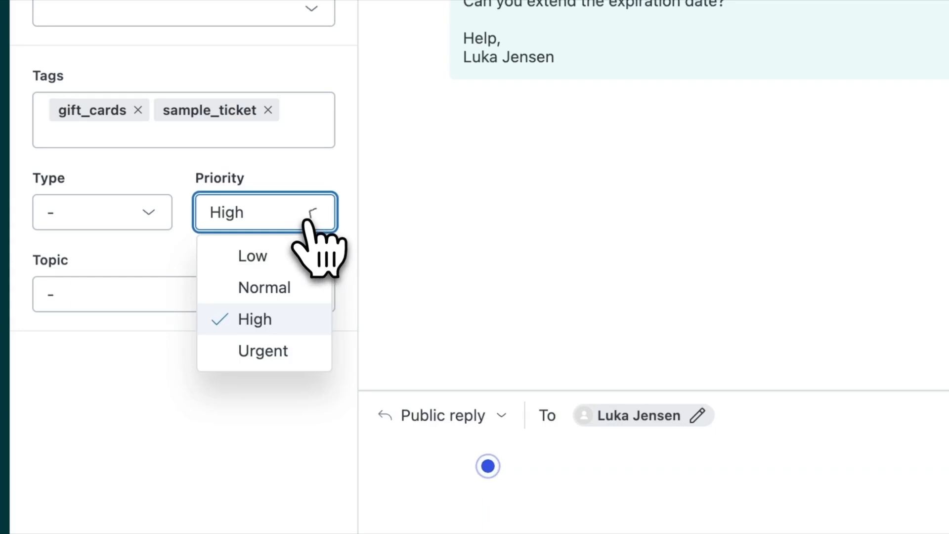
click(285, 290)
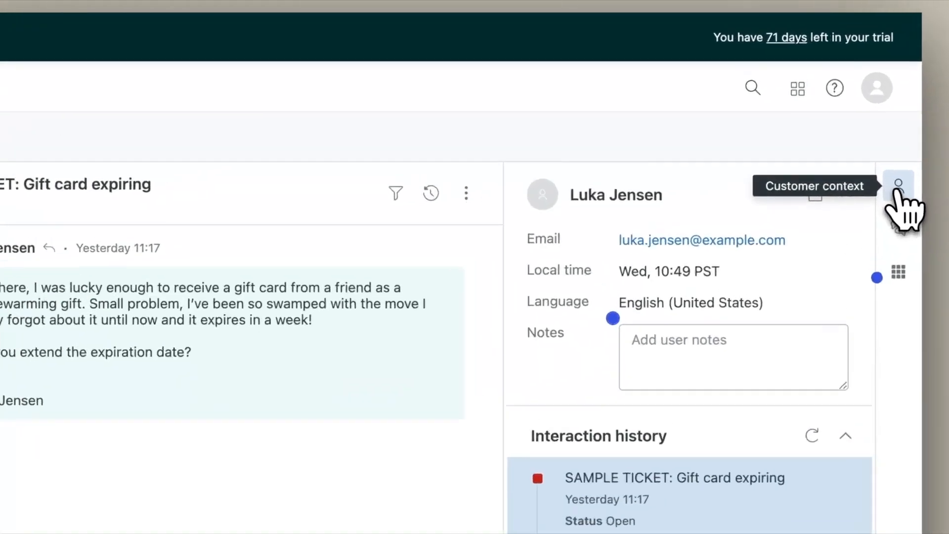
- Open the requester's Cancel order ticket #12 from the interaction history in a new tab
click(868, 113)
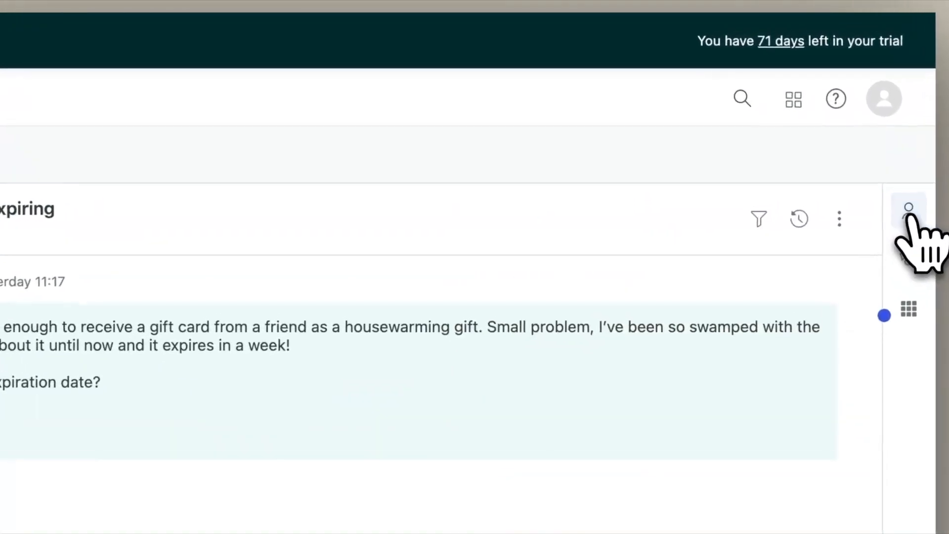
click(869, 114)
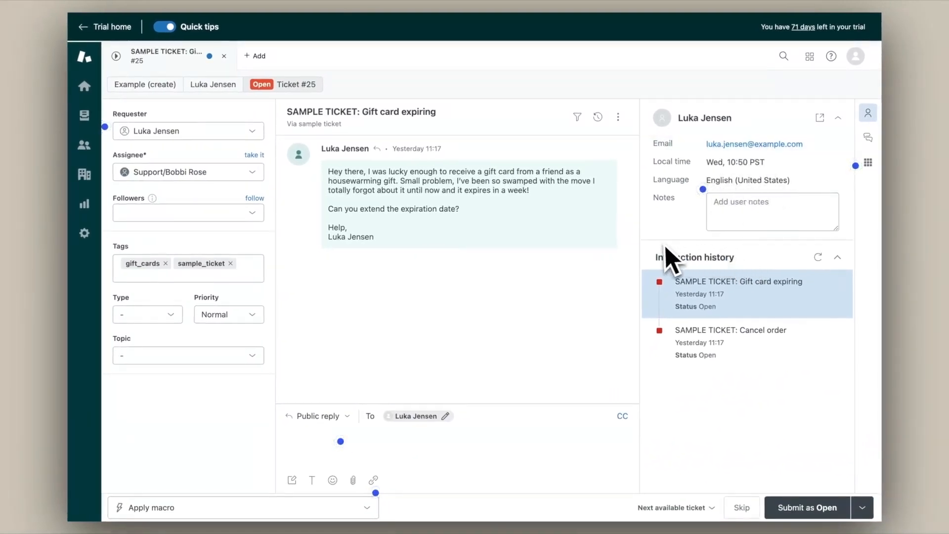
mouse_move(754, 308)
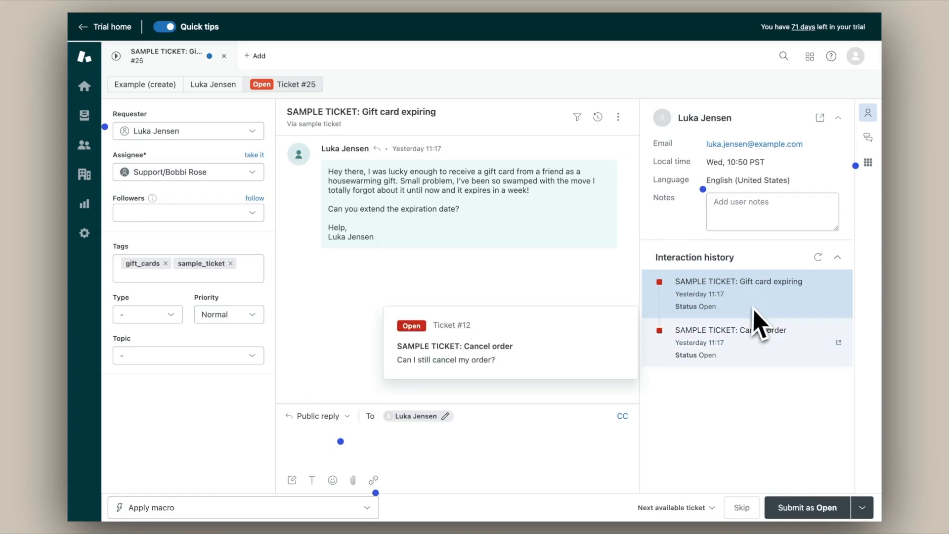
click(753, 362)
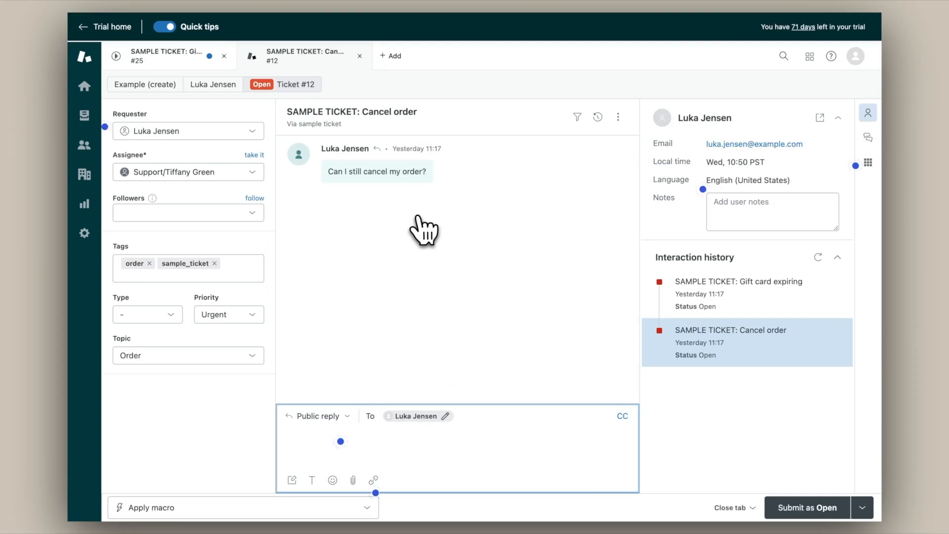
- Close the ticket #12 tab to return to ticket #25
click(360, 56)
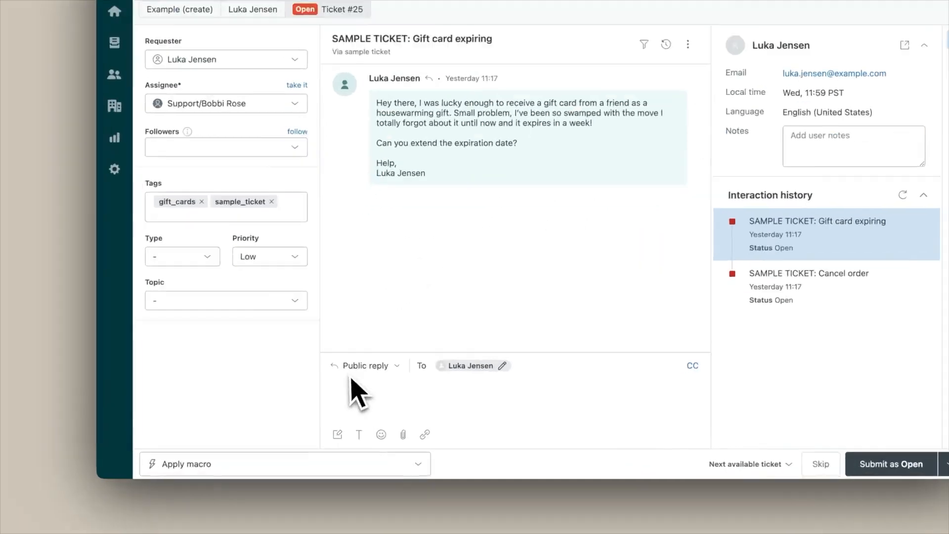
- Switch the composer to Internal note and type 'internal notes will remain private to your team!'
click(322, 409)
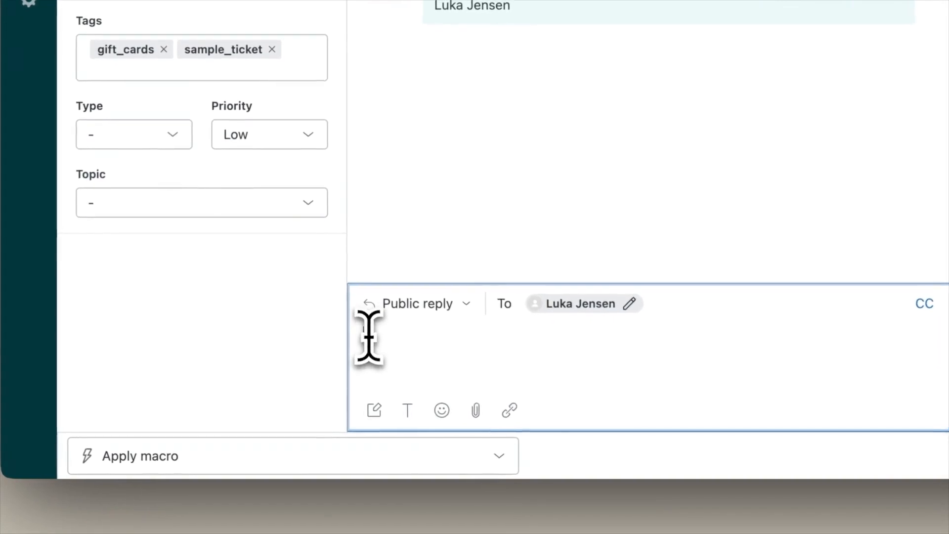
click(438, 309)
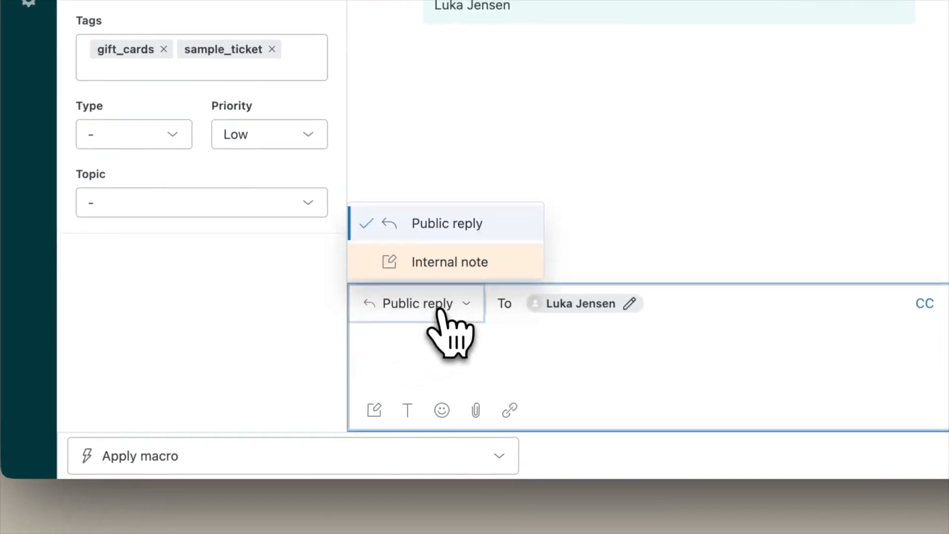
click(453, 267)
text(in)
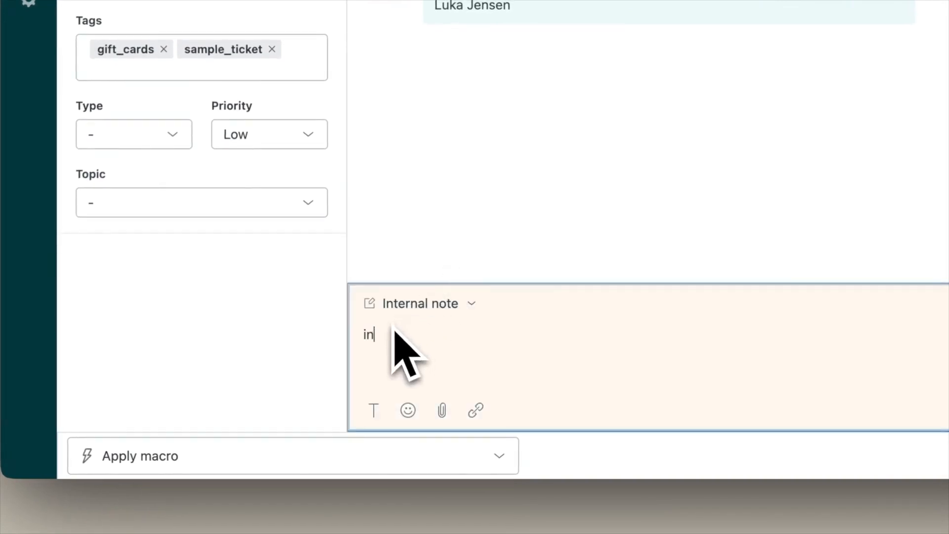
text(ternal)
text( notes will re)
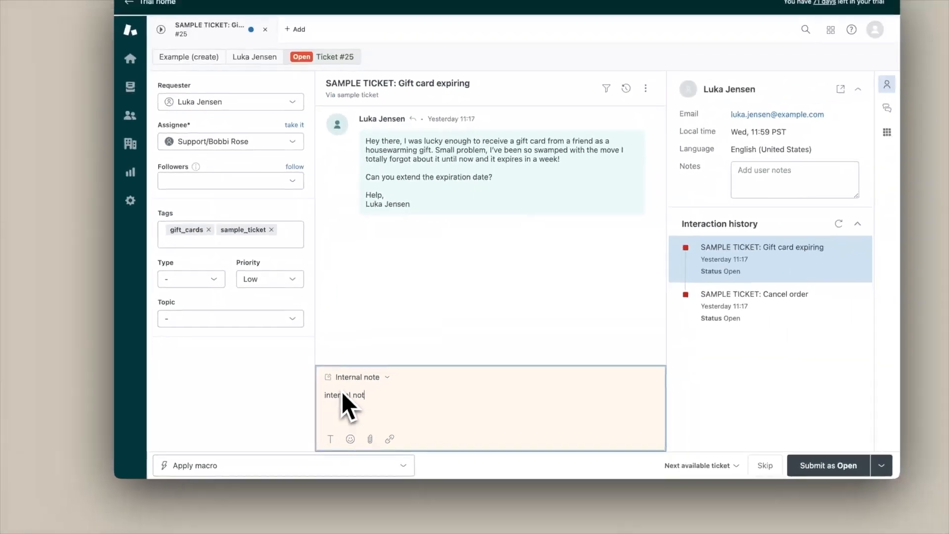
text(main private)
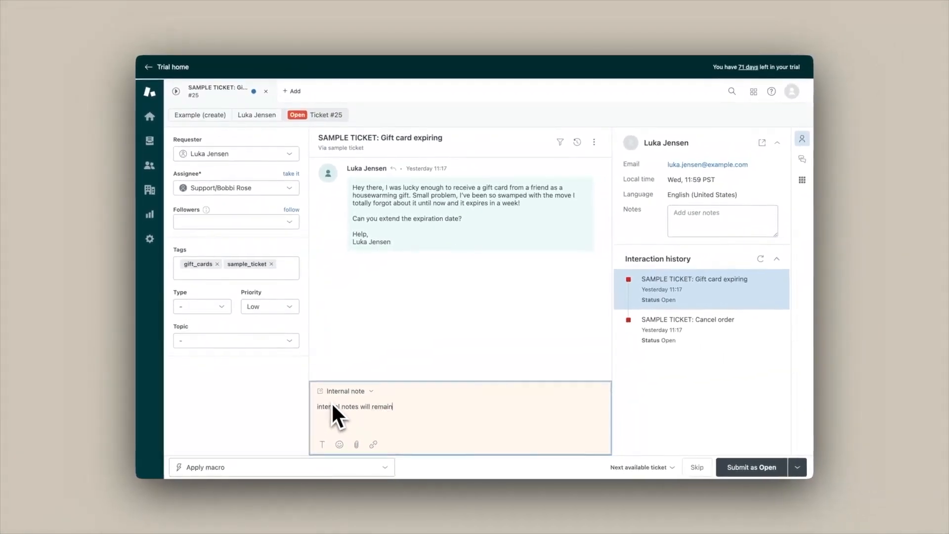
text( to your team!)
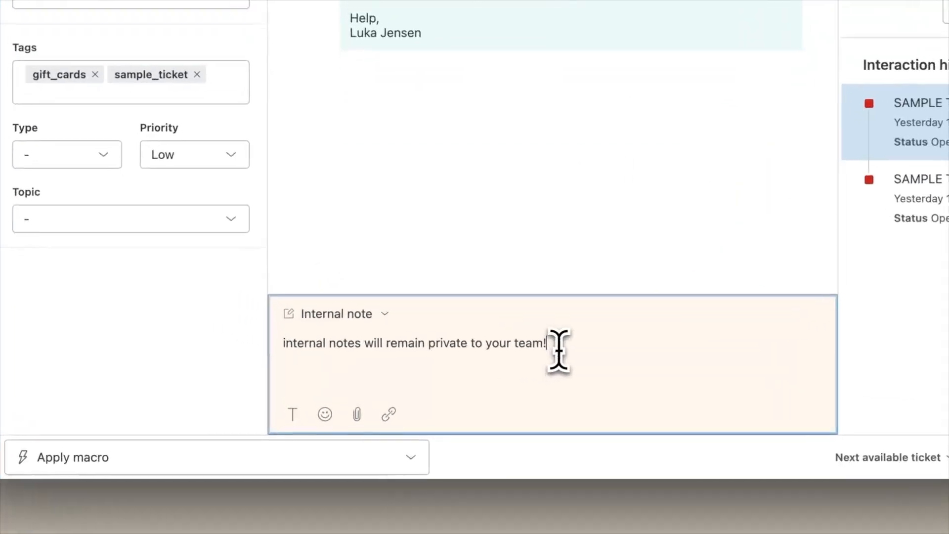
triple_click(464, 411)
- Delete the internal note text and switch the composer back to Public reply
key(BackSpace)
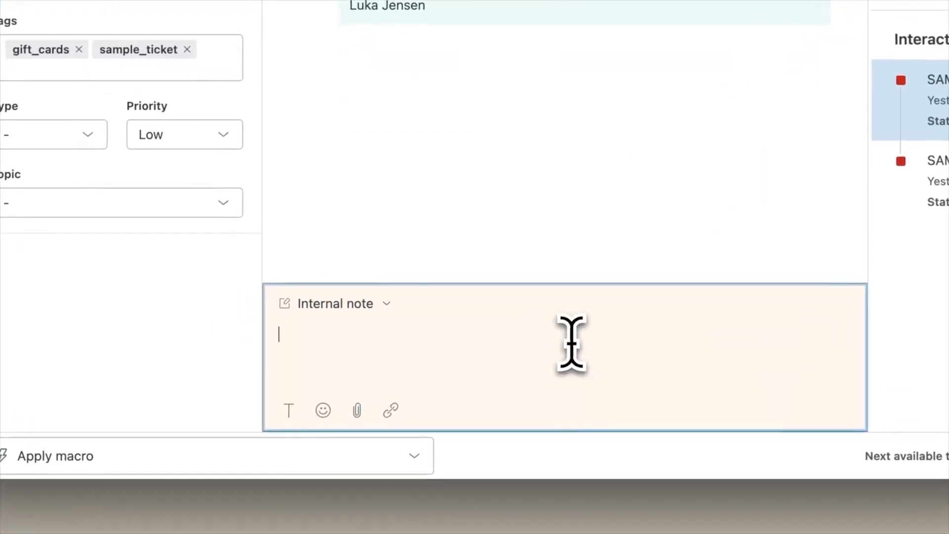
click(368, 297)
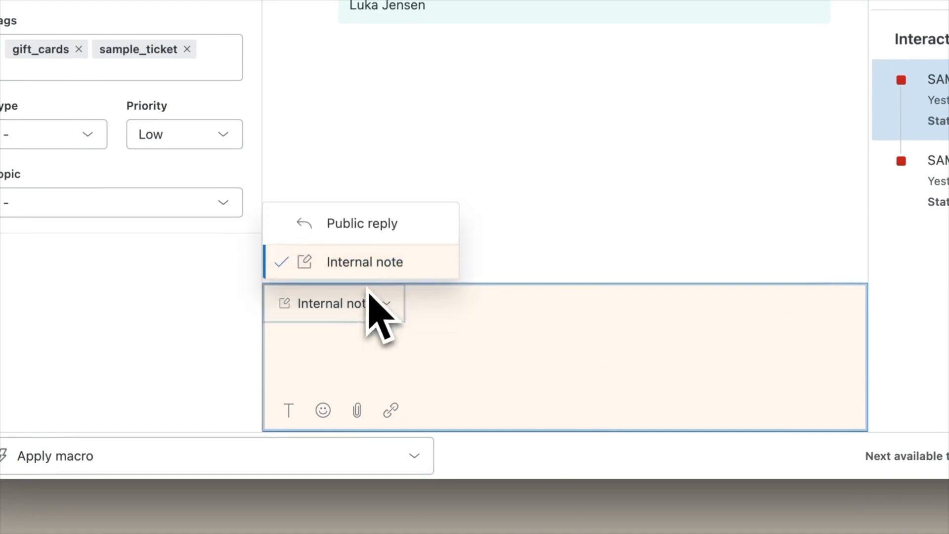
click(363, 228)
- Type a test public reply about customers seeing public replies and select it
text(Your custo)
text(mer ca)
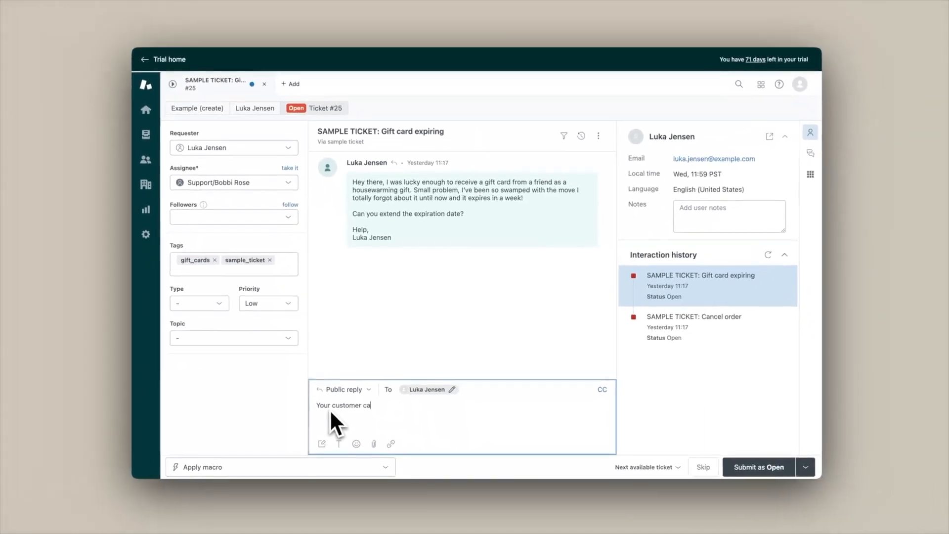
text(n see publ)
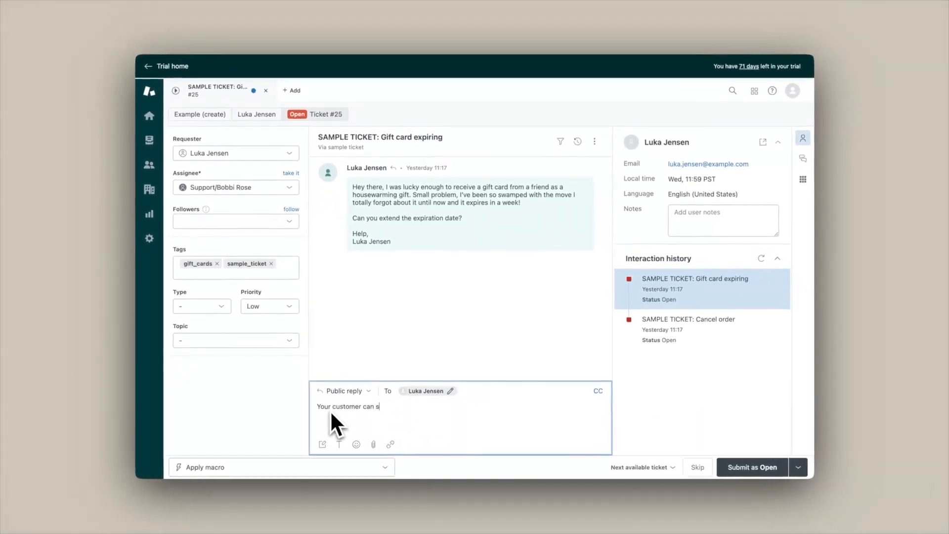
text(ic replies!)
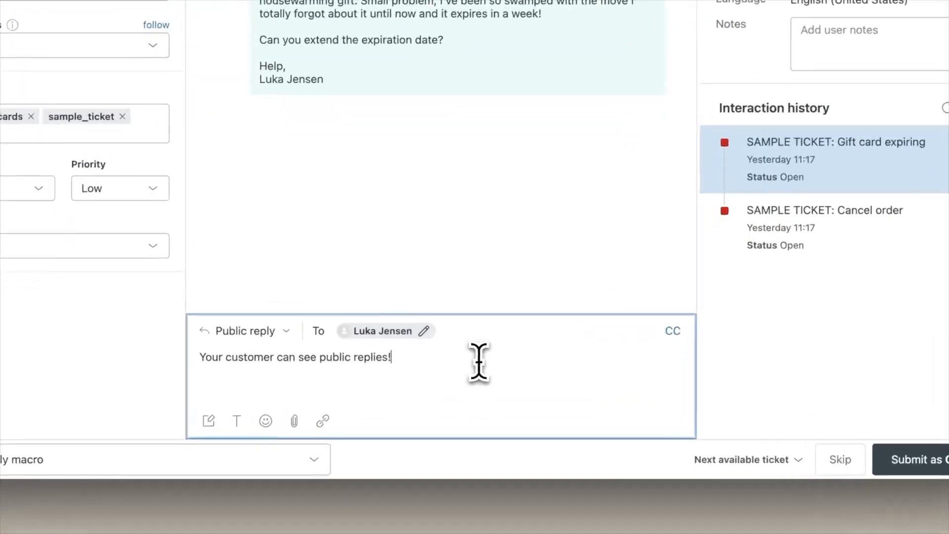
triple_click(483, 409)
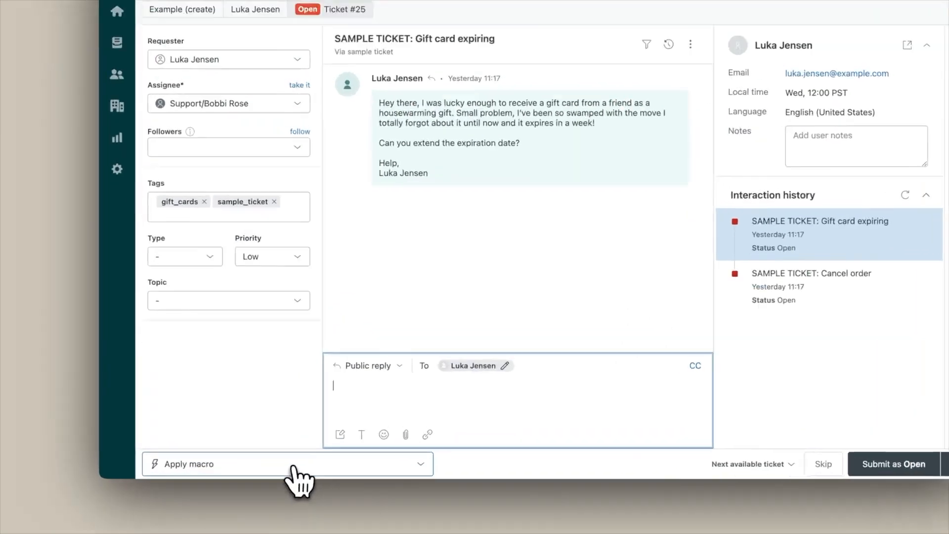
- Apply the Downgrade and inform macro to ticket #25 and submit it as Open
click(210, 467)
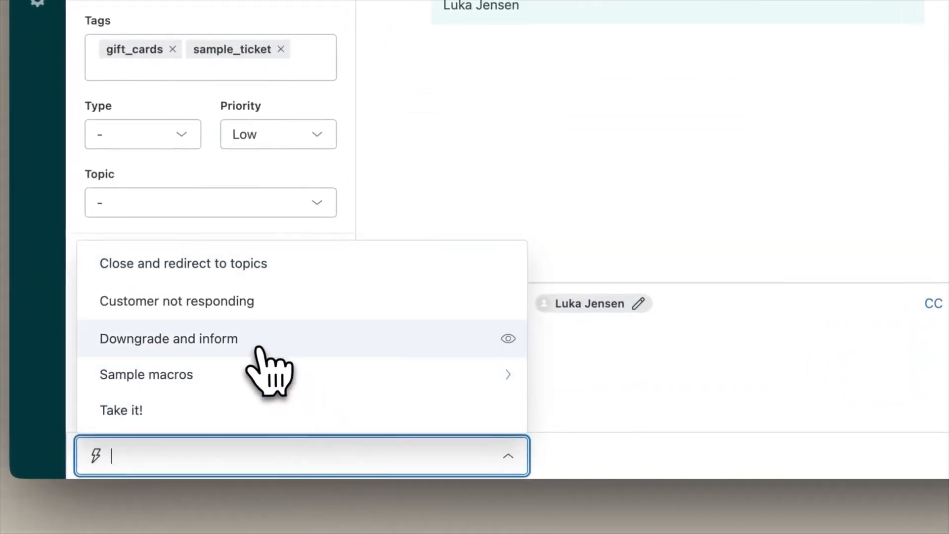
click(244, 345)
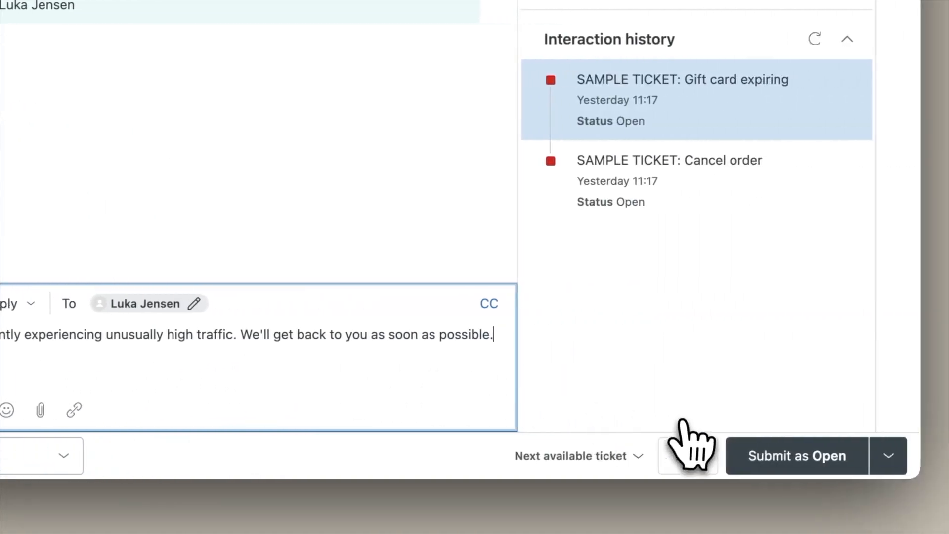
click(788, 457)
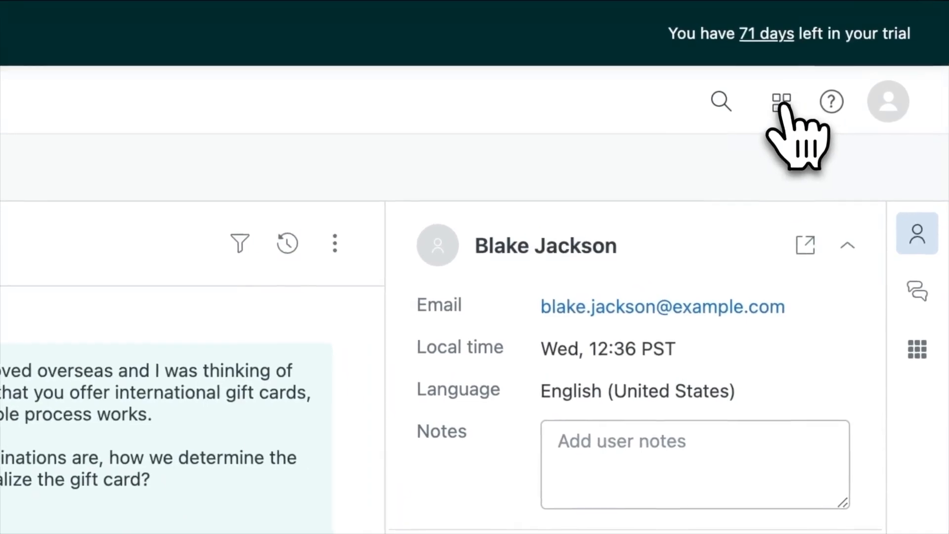
- Show the Zendesk products menu from the apps grid in the top bar
click(786, 106)
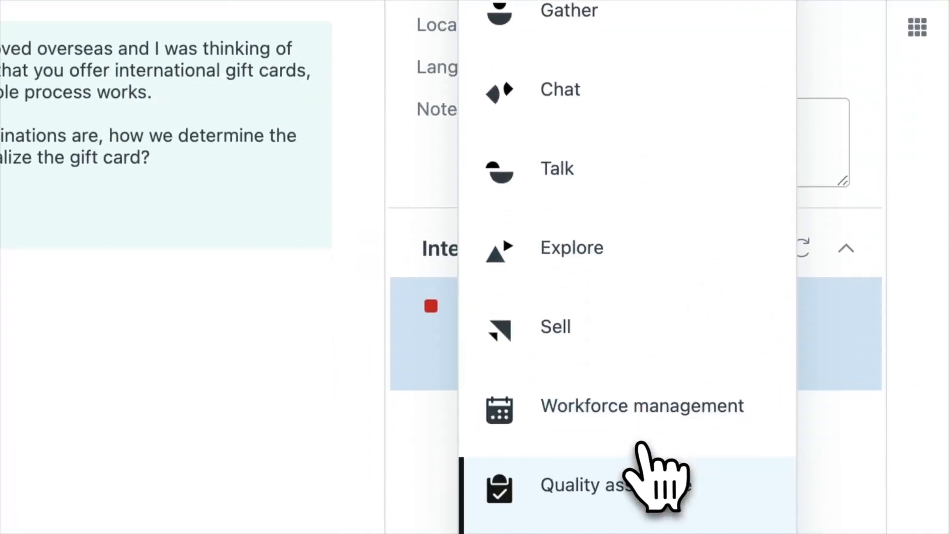